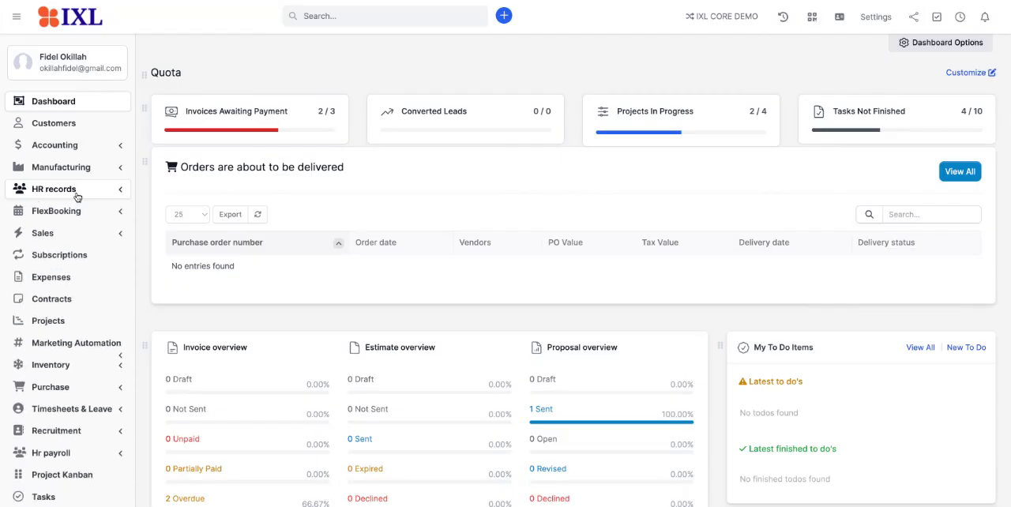
Step: Start a new contract template in the HR records settings and name it "Head of Sales Contract"
{"action": "left_click", "coordinate": [75, 196]}
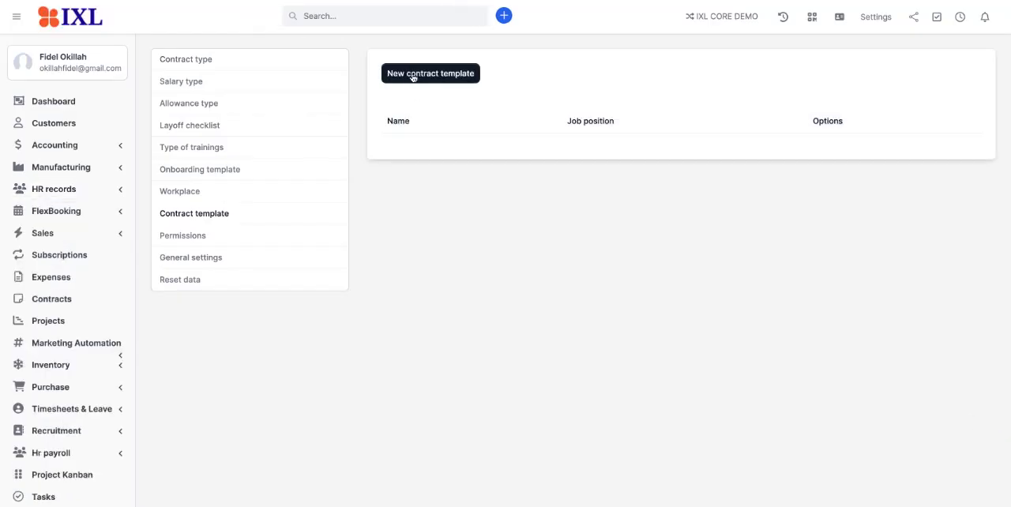
{"action": "left_click", "coordinate": [430, 75]}
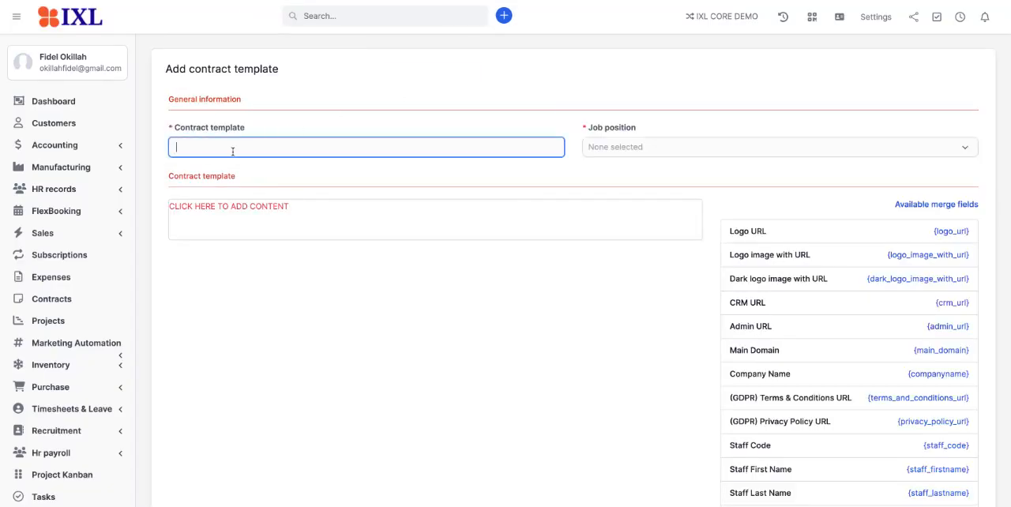
{"action": "type", "text": "Head of S"}
{"action": "type", "text": "ales COn"}
{"action": "type", "text": "ontract"}
Step: Assign the Head of Sales job position to the contract template
{"action": "left_click", "coordinate": [616, 147]}
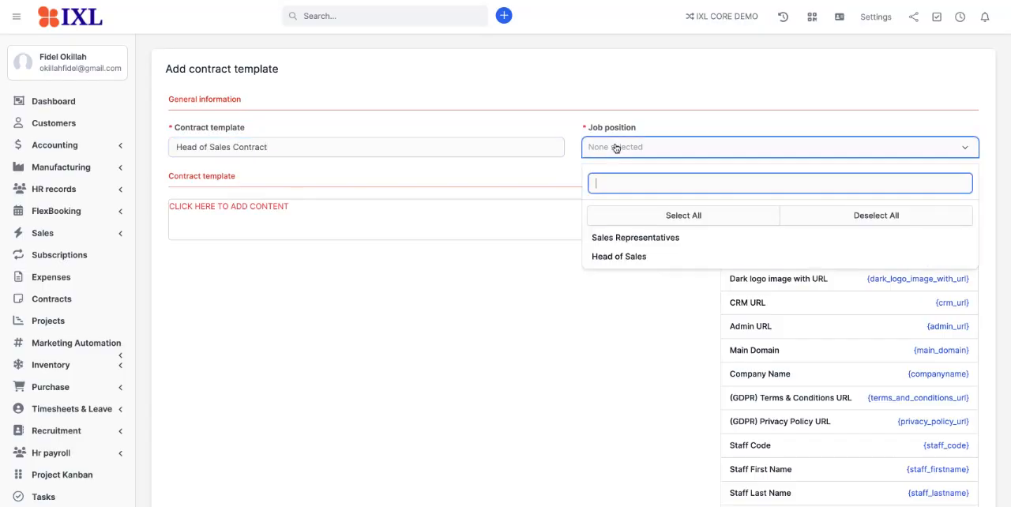
{"action": "left_click", "coordinate": [618, 260]}
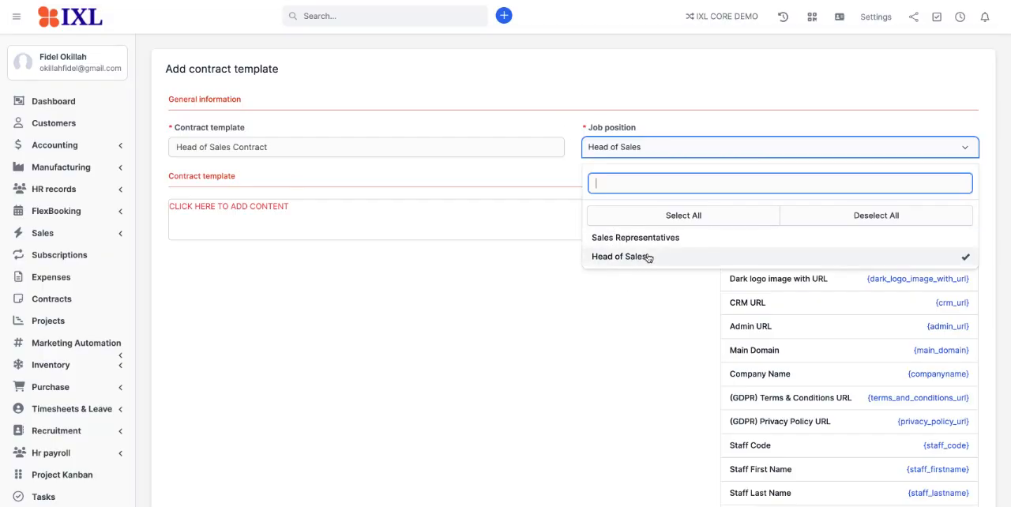
{"action": "left_click", "coordinate": [557, 133]}
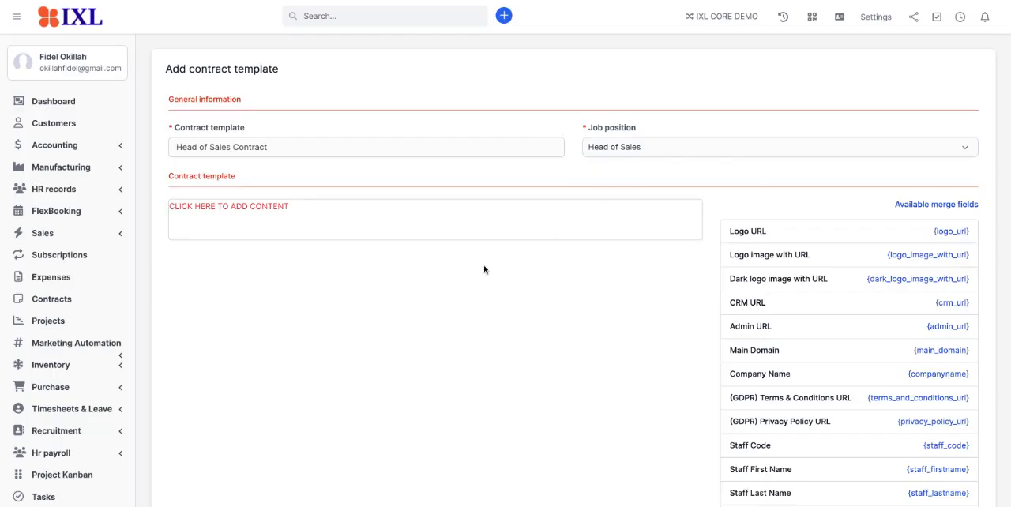
Step: Paste the copied Head of Sales employment contract text into the template's content area
{"action": "left_click", "coordinate": [171, 211]}
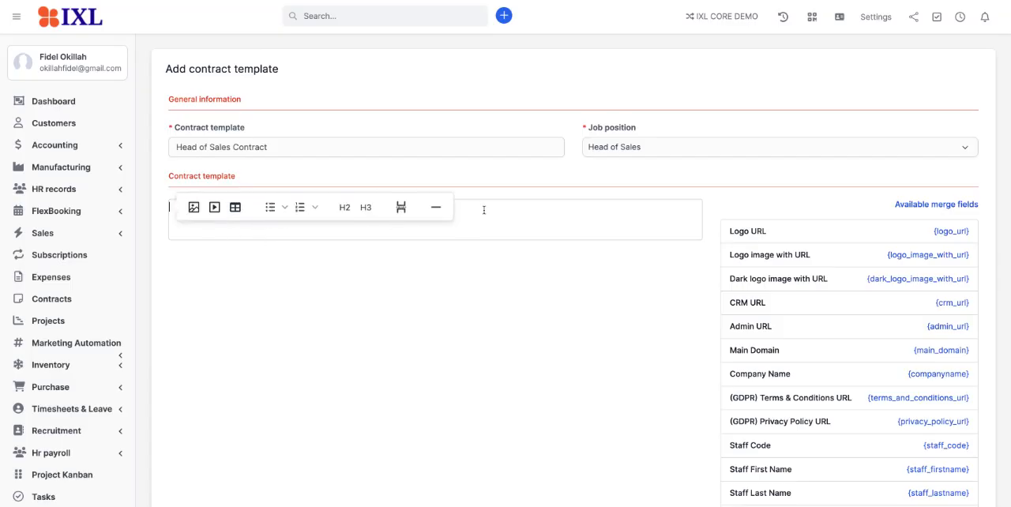
{"action": "left_click", "coordinate": [481, 180]}
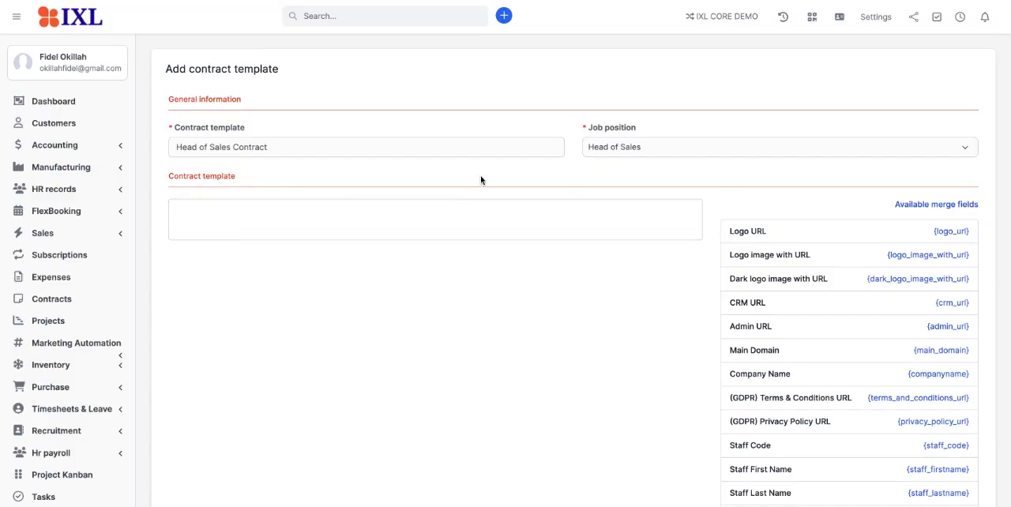
{"action": "left_click", "coordinate": [225, 206]}
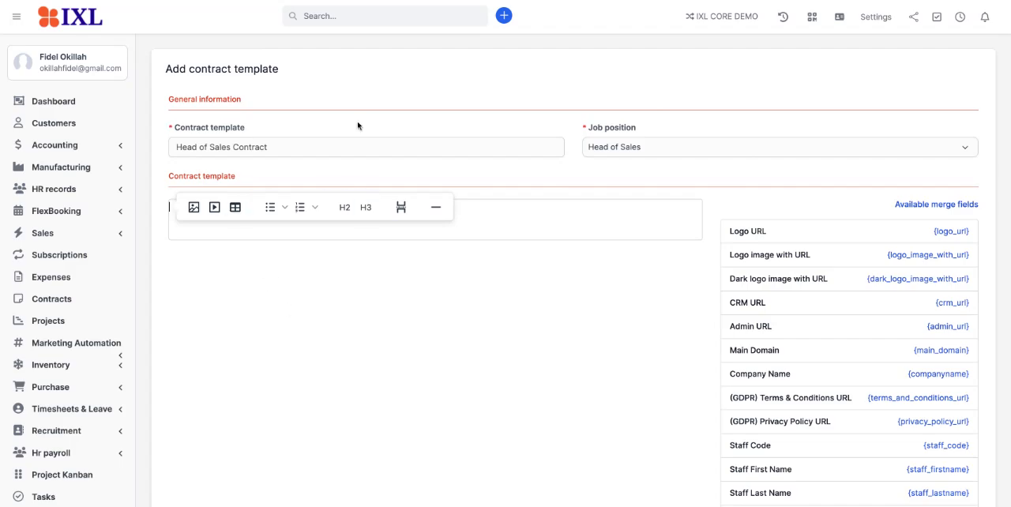
{"action": "left_click", "coordinate": [406, 1]}
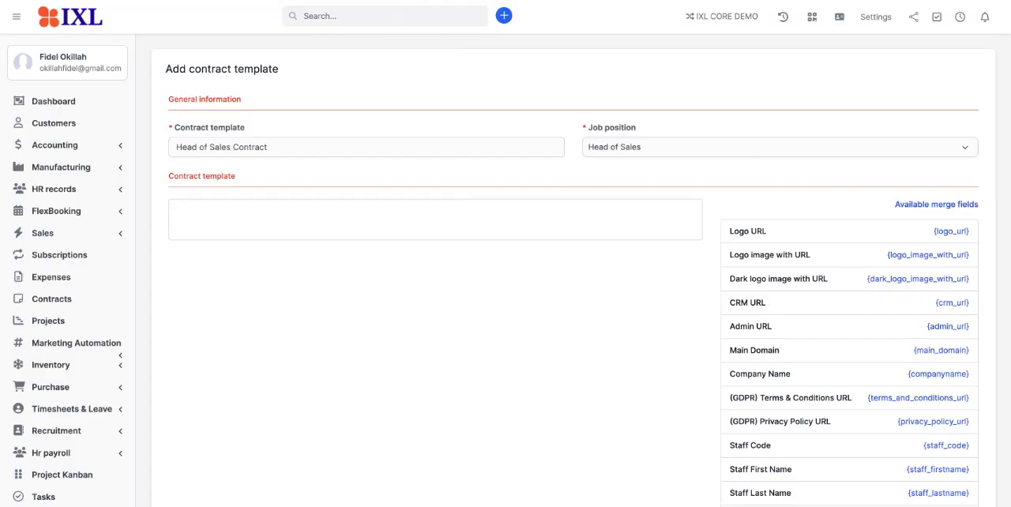
{"action": "left_click", "coordinate": [188, 213]}
{"action": "key", "text": "ctrl+v"}
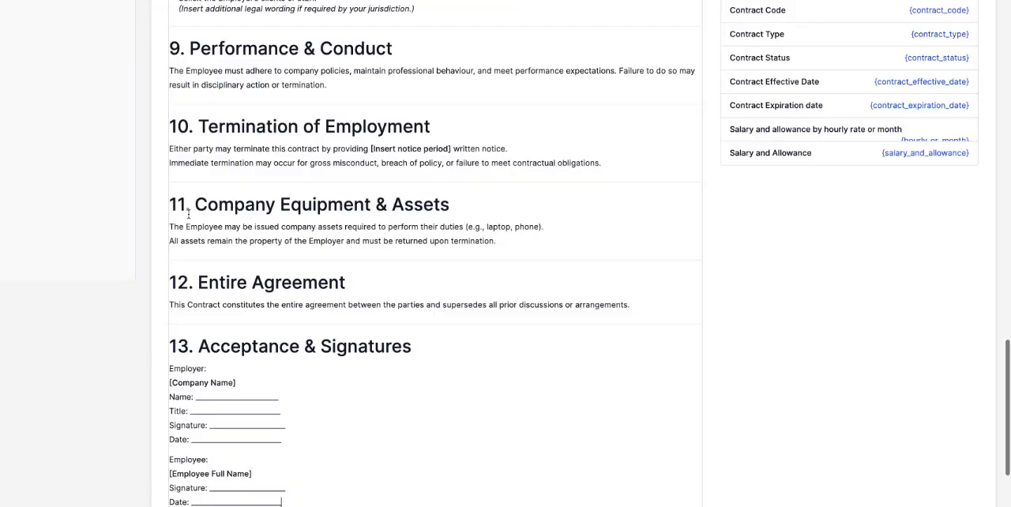
Step: Delete the italic line "(Copy & paste into IXL CORE Contract Template)" beneath the contract title
{"action": "scroll", "coordinate": [276, 218], "scroll_direction": "up", "scroll_amount": 10}
{"action": "scroll", "coordinate": [276, 220], "scroll_direction": "up", "scroll_amount": 10}
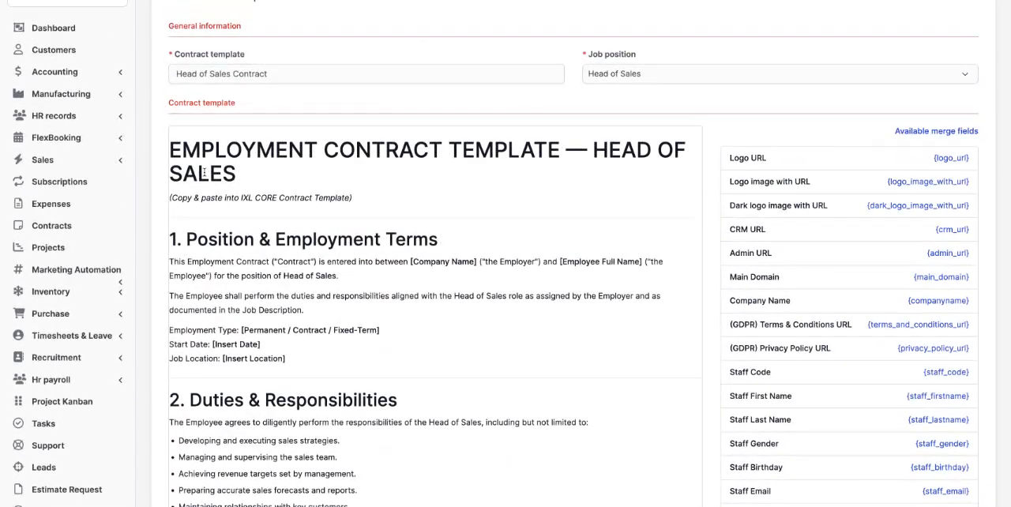
{"action": "scroll", "coordinate": [333, 176], "scroll_direction": "up", "scroll_amount": 1}
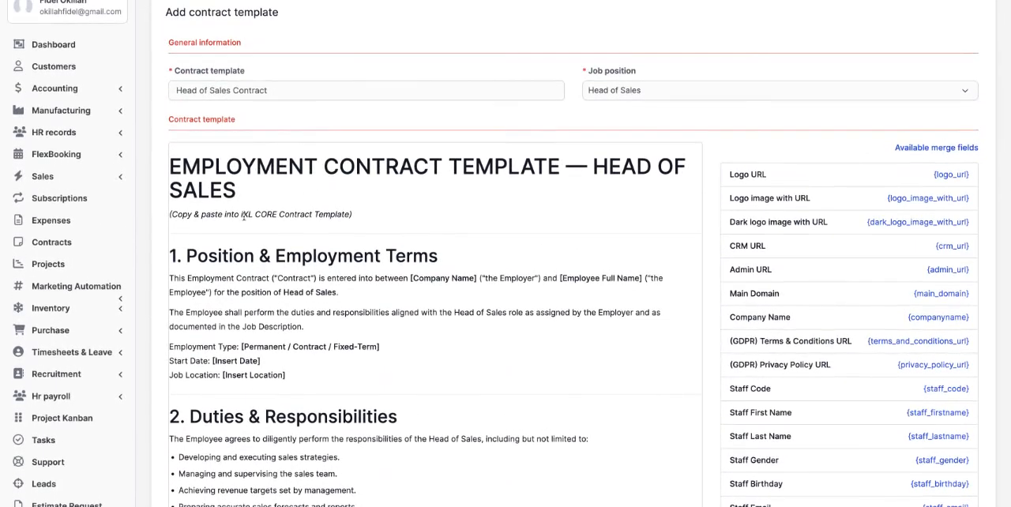
{"action": "left_click_drag", "start_coordinate": [353, 219], "coordinate": [169, 215]}
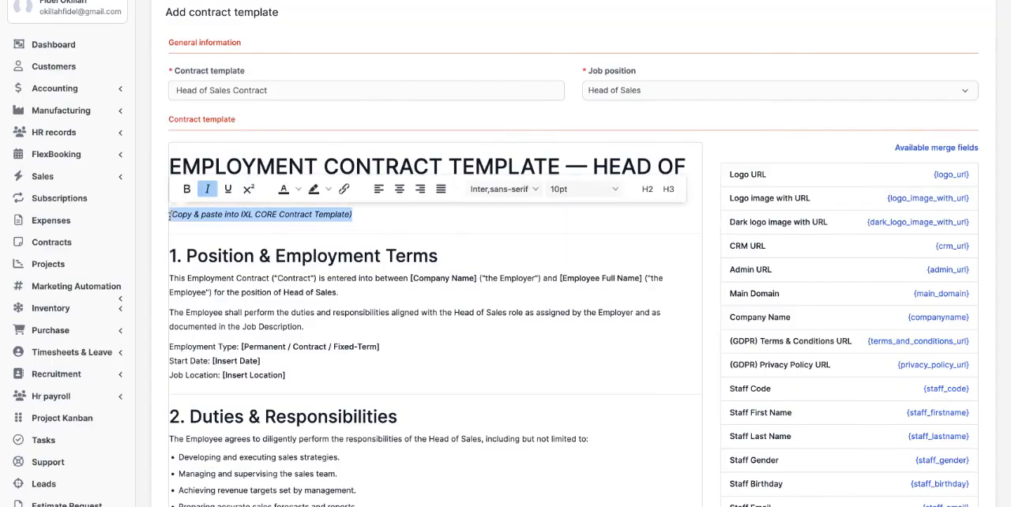
{"action": "key", "text": "BackSpace"}
{"action": "key", "text": "BackSpace"}
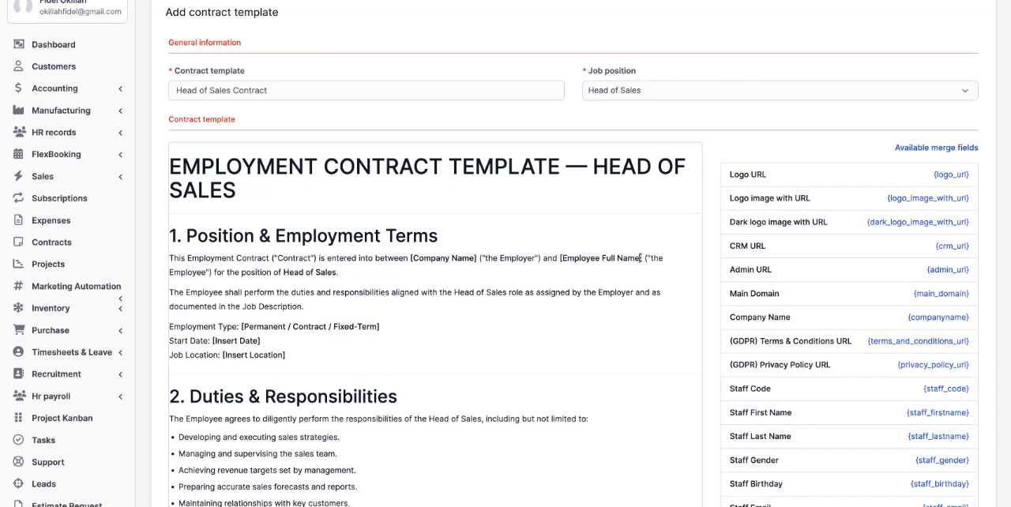
Step: Set the font size of the title "EMPLOYMENT CONTRACT TEMPLATE — HEAD OF SALES" to 18pt
{"action": "scroll", "coordinate": [806, 361], "scroll_direction": "down", "scroll_amount": 1}
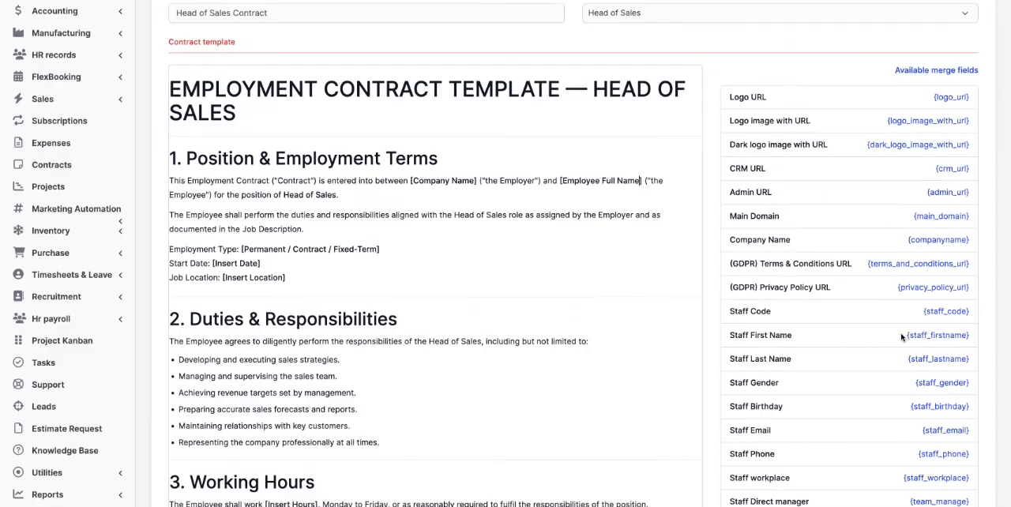
{"action": "scroll", "coordinate": [330, 226], "scroll_direction": "up", "scroll_amount": 2}
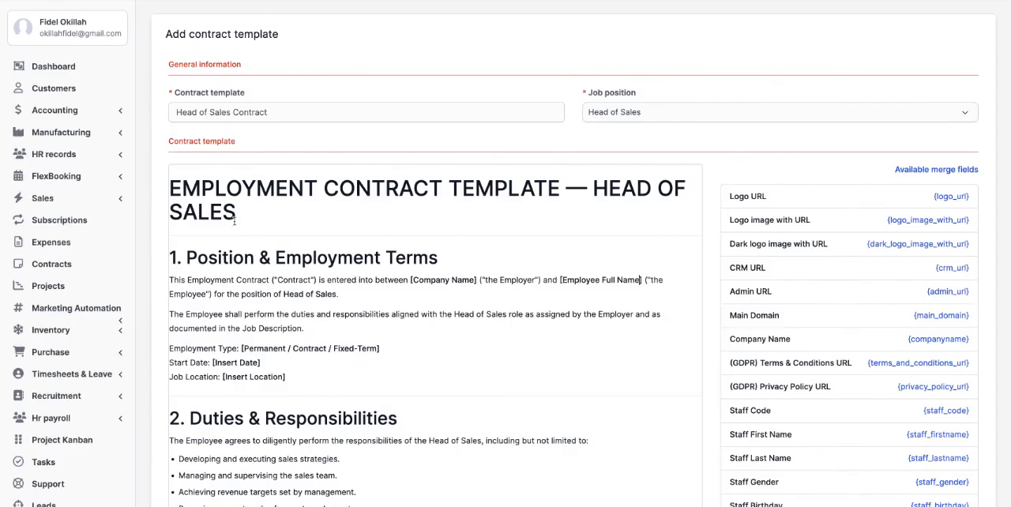
{"action": "left_click_drag", "start_coordinate": [239, 212], "coordinate": [168, 183]}
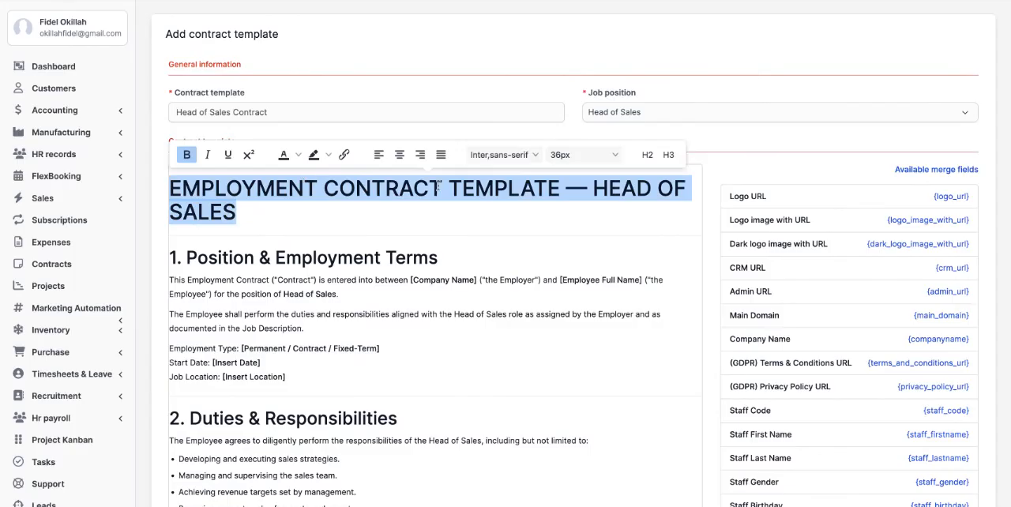
{"action": "left_click", "coordinate": [615, 156]}
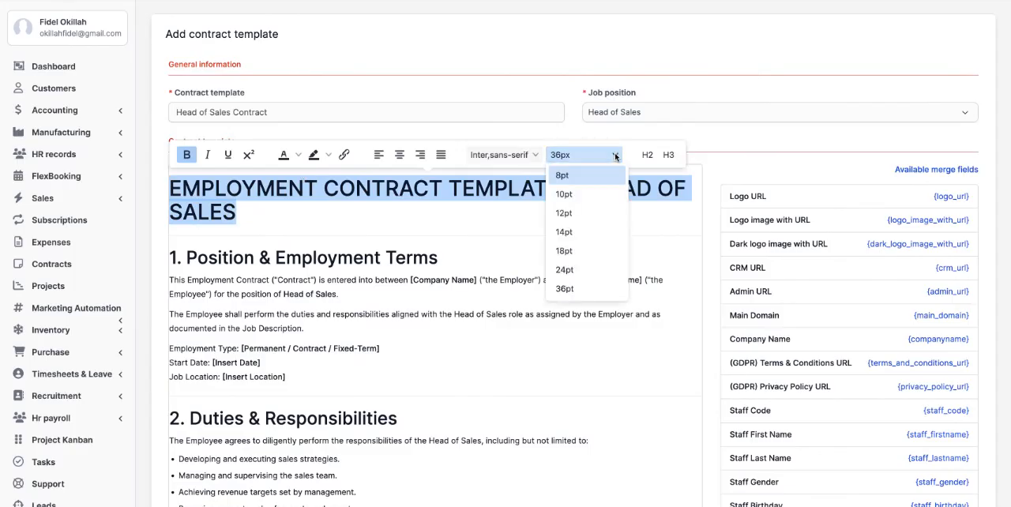
{"action": "left_click", "coordinate": [574, 270]}
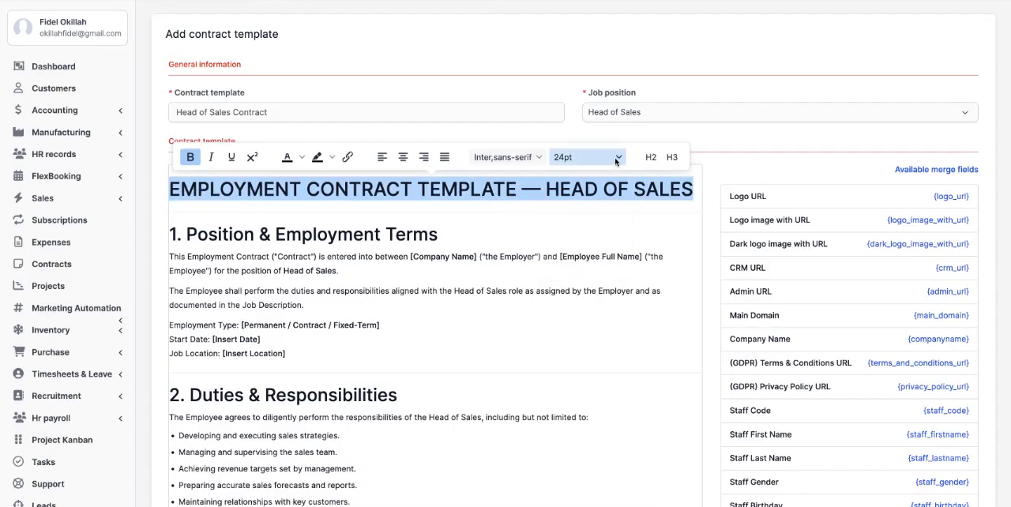
{"action": "left_click", "coordinate": [616, 161]}
{"action": "left_click", "coordinate": [574, 259]}
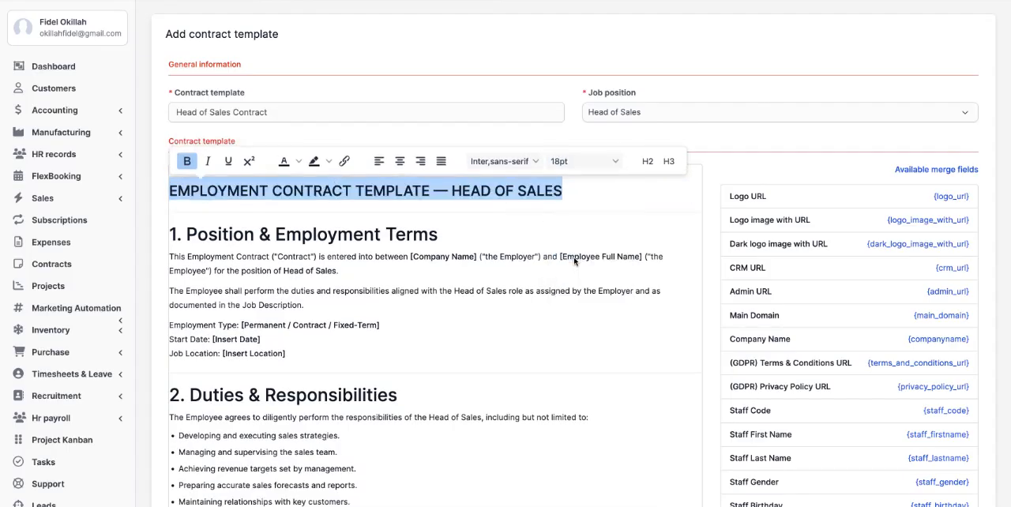
{"action": "left_click", "coordinate": [483, 226]}
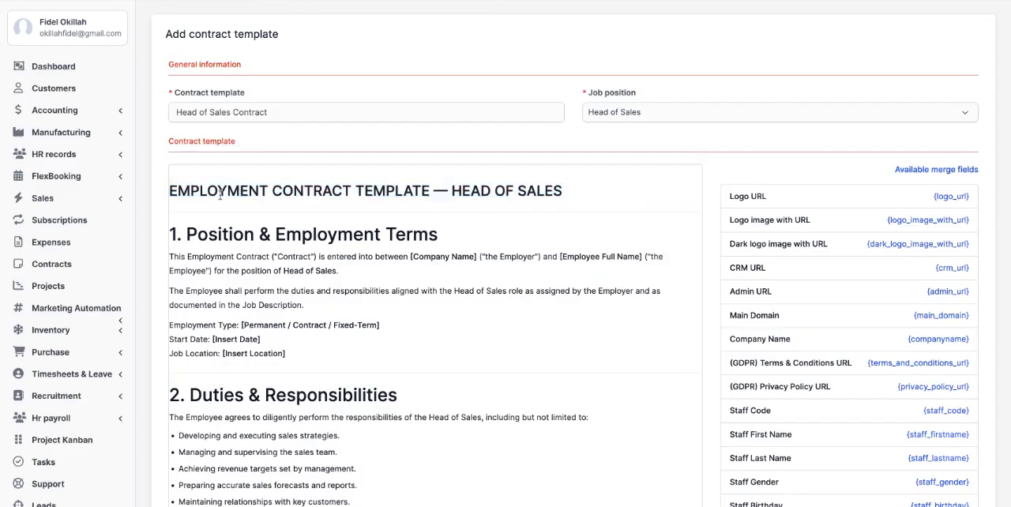
Step: Add a salutation line above the contract title reading "Dear {staff_firstname}", using the Staff First Name merge field
{"action": "left_click", "coordinate": [170, 190]}
{"action": "key", "text": "Return"}
{"action": "left_click", "coordinate": [183, 148]}
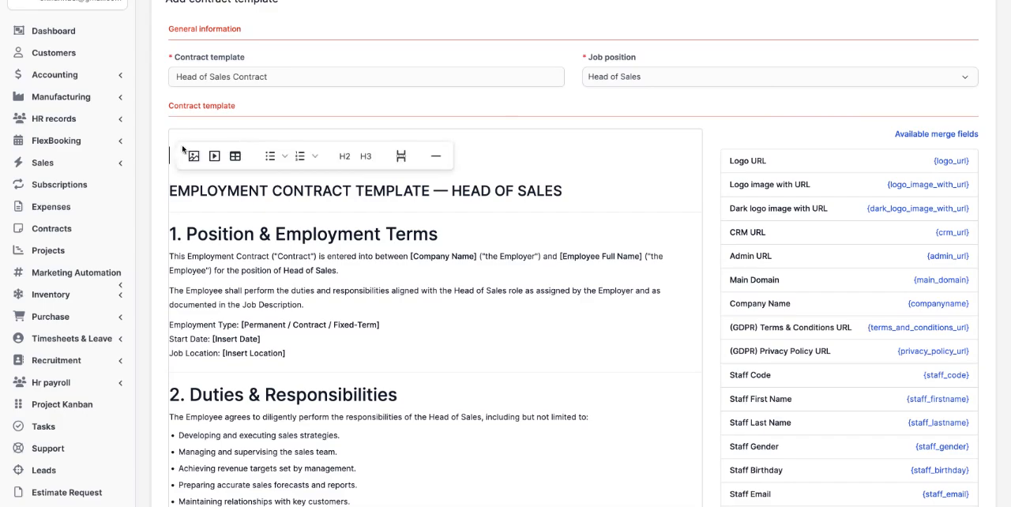
{"action": "type", "text": "Dear"}
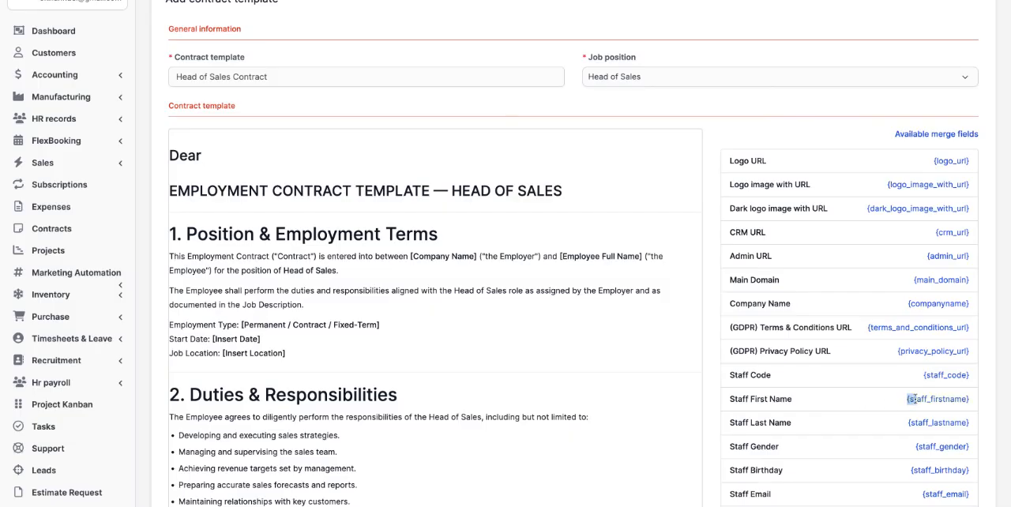
{"action": "triple_click", "coordinate": [967, 399]}
{"action": "left_click_drag", "start_coordinate": [966, 399], "coordinate": [969, 396]}
{"action": "key", "text": "ctrl+c"}
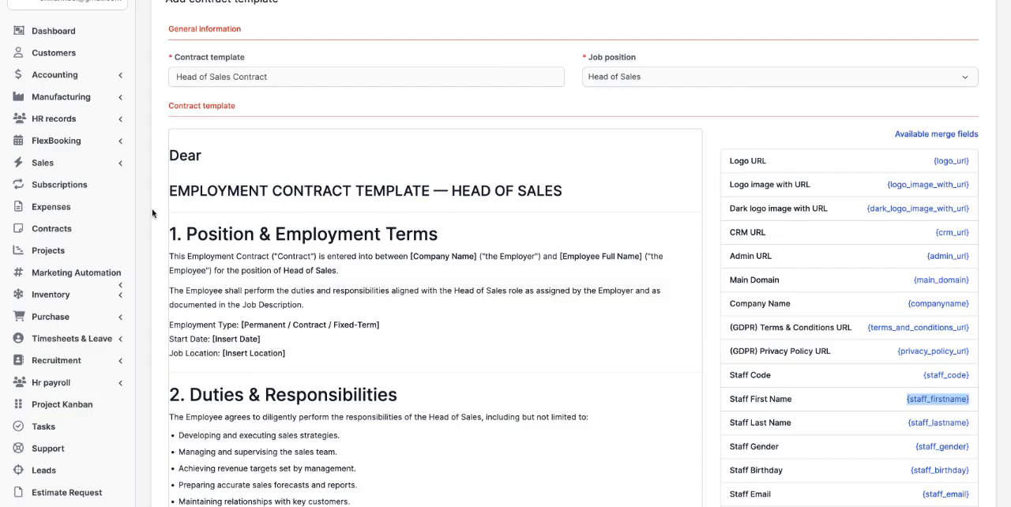
{"action": "left_click", "coordinate": [198, 158]}
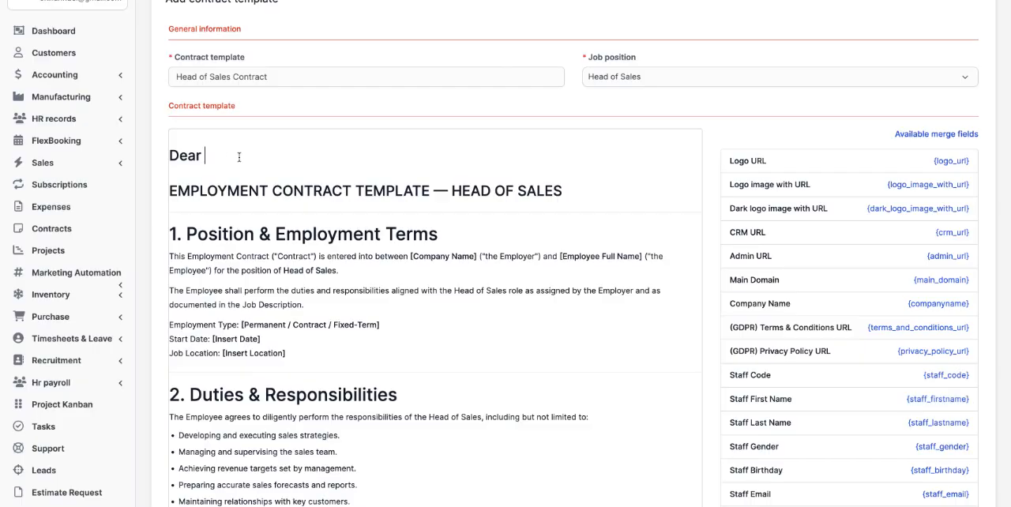
{"action": "key", "text": "ctrl+v"}
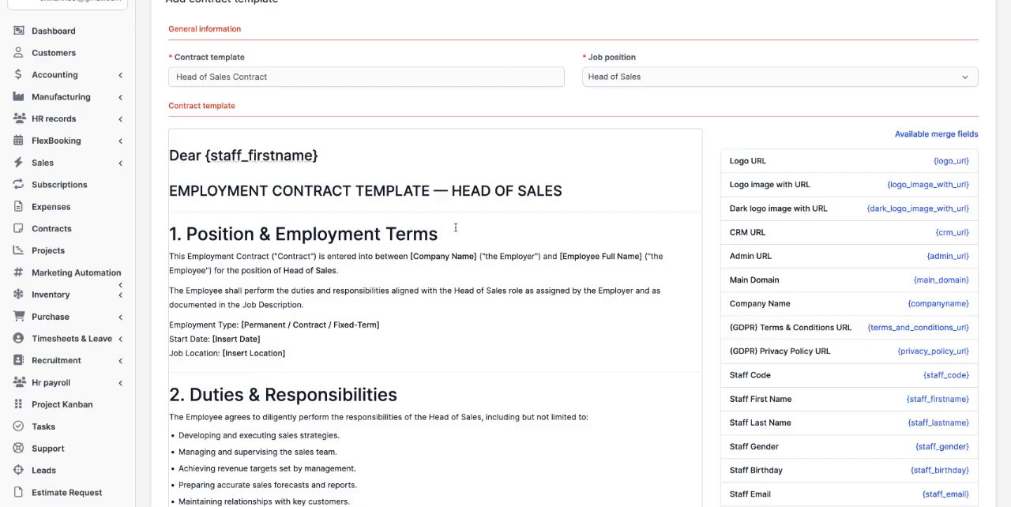
Step: Review the list of available merge fields alongside the sections of the contract text
{"action": "scroll", "coordinate": [456, 228], "scroll_direction": "down", "scroll_amount": 1}
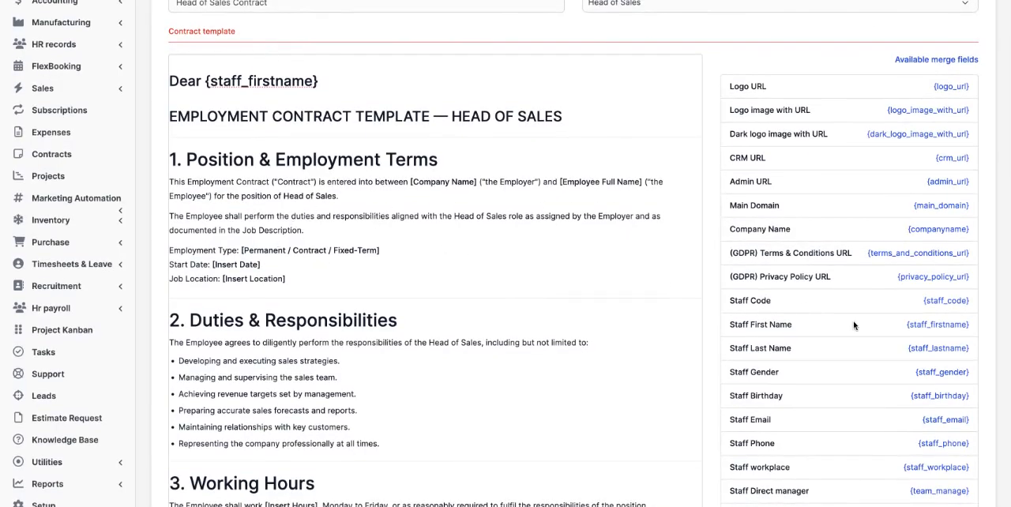
{"action": "scroll", "coordinate": [853, 324], "scroll_direction": "down", "scroll_amount": 3}
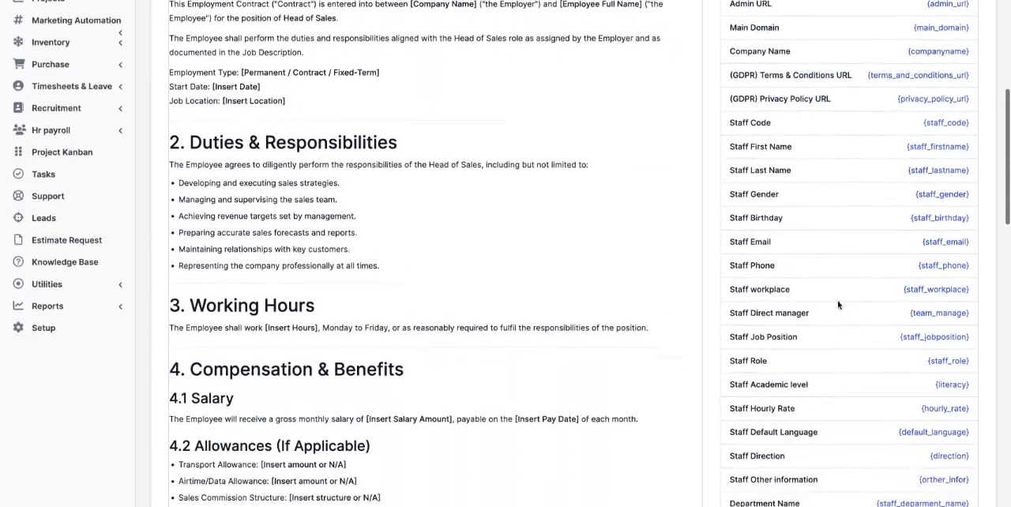
{"action": "scroll", "coordinate": [819, 335], "scroll_direction": "down", "scroll_amount": 1}
{"action": "scroll", "coordinate": [820, 336], "scroll_direction": "down", "scroll_amount": 3}
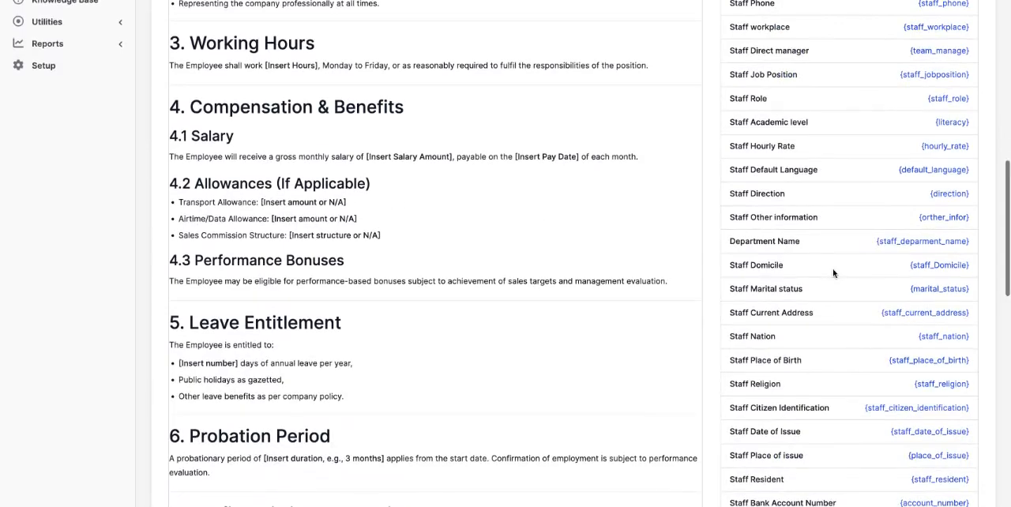
{"action": "scroll", "coordinate": [832, 272], "scroll_direction": "down", "scroll_amount": 3}
{"action": "scroll", "coordinate": [832, 273], "scroll_direction": "down", "scroll_amount": 6}
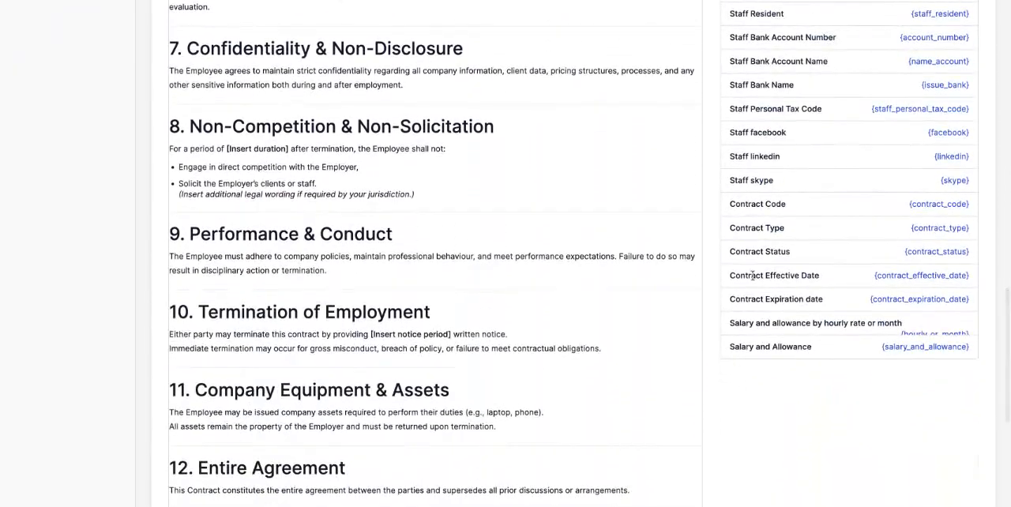
{"action": "scroll", "coordinate": [822, 277], "scroll_direction": "up", "scroll_amount": 2}
{"action": "scroll", "coordinate": [822, 278], "scroll_direction": "up", "scroll_amount": 15}
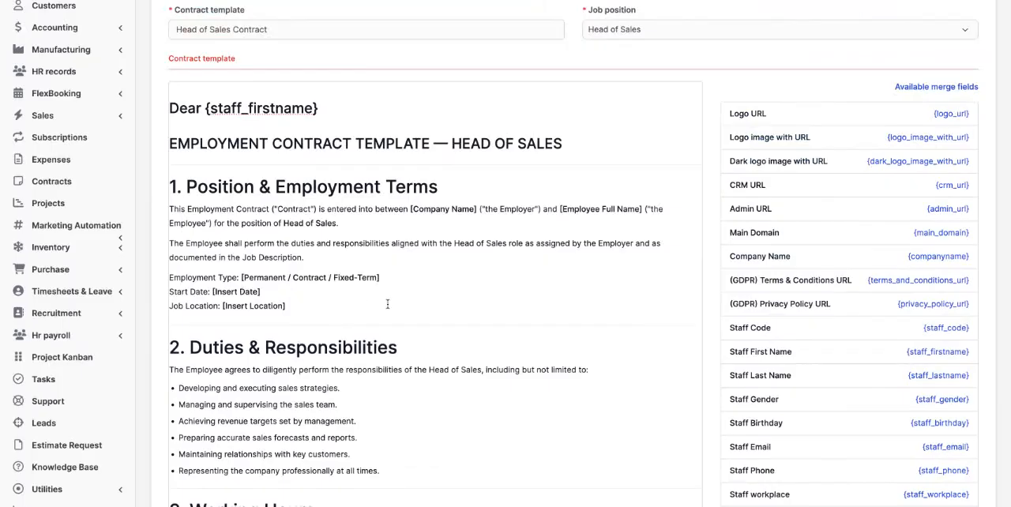
Step: Replace the [Insert Date] placeholder after Start Date with the merge field {contract_effective_date}
{"action": "scroll", "coordinate": [384, 284], "scroll_direction": "down", "scroll_amount": 15}
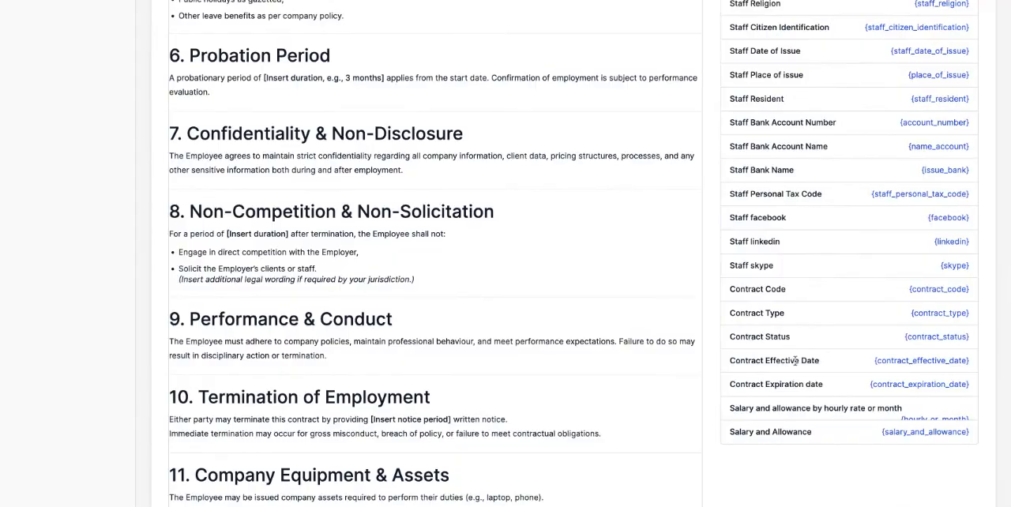
{"action": "left_click_drag", "start_coordinate": [874, 362], "coordinate": [969, 360]}
{"action": "key", "text": "ctrl+c"}
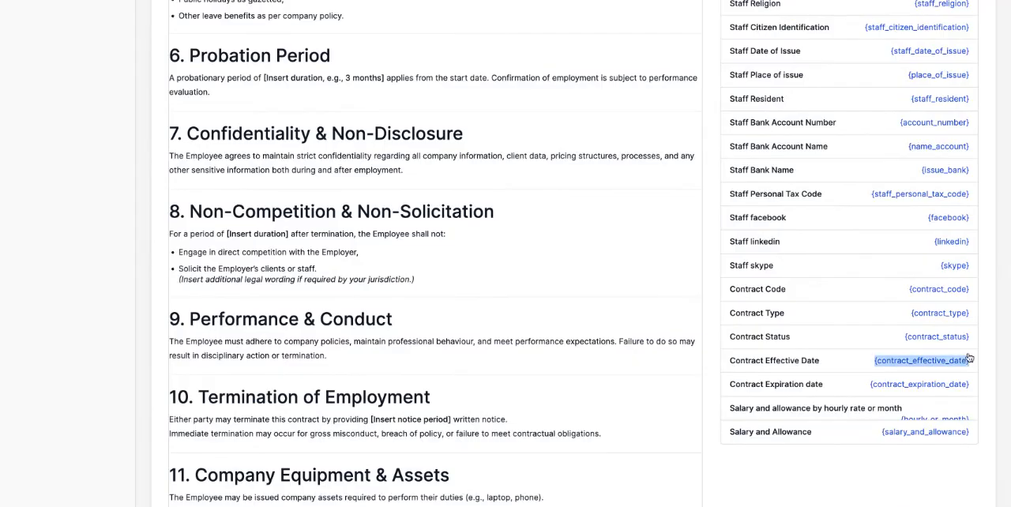
{"action": "scroll", "coordinate": [514, 300], "scroll_direction": "up", "scroll_amount": 15}
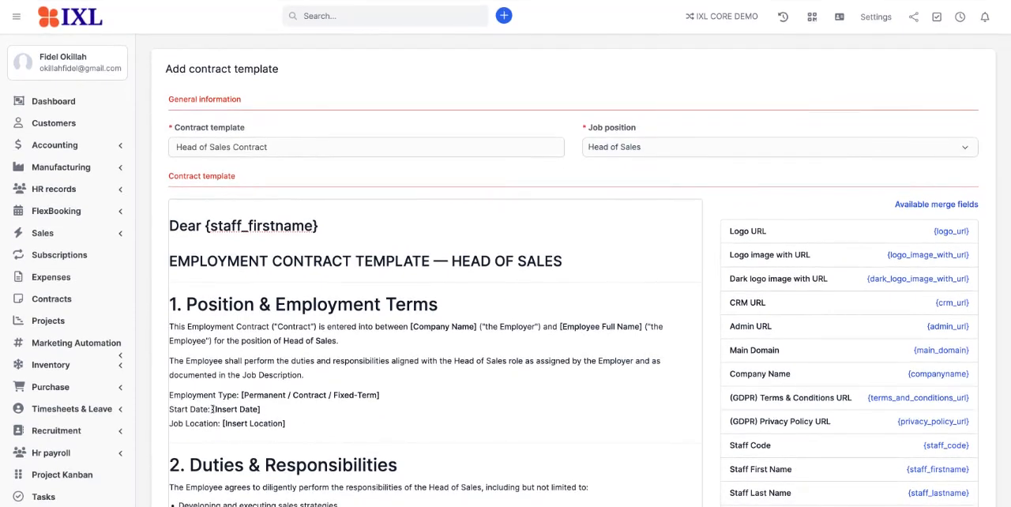
{"action": "left_click_drag", "start_coordinate": [212, 409], "coordinate": [261, 407]}
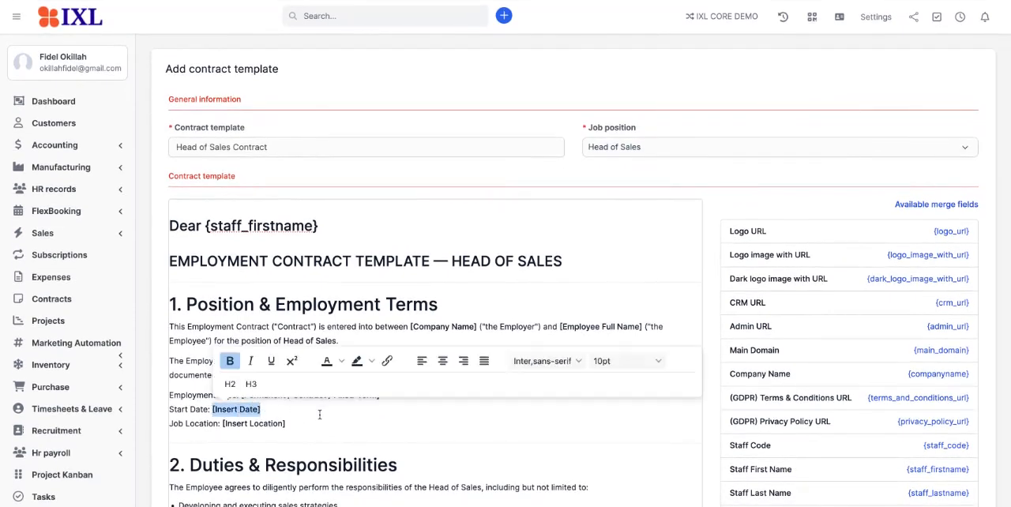
{"action": "key", "text": "ctrl+v"}
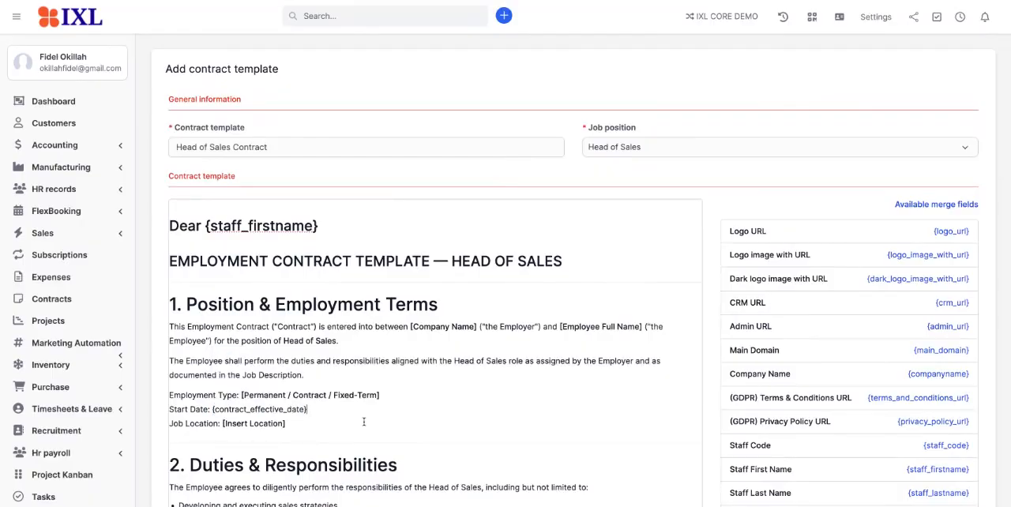
Step: Save the Head of Sales Contract template
{"action": "scroll", "coordinate": [364, 422], "scroll_direction": "down", "scroll_amount": 5}
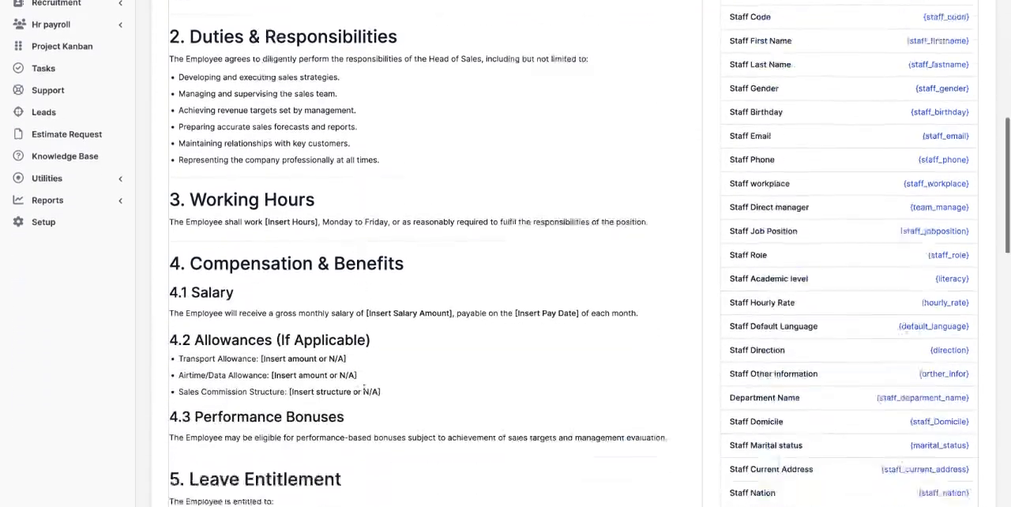
{"action": "scroll", "coordinate": [364, 391], "scroll_direction": "down", "scroll_amount": 11}
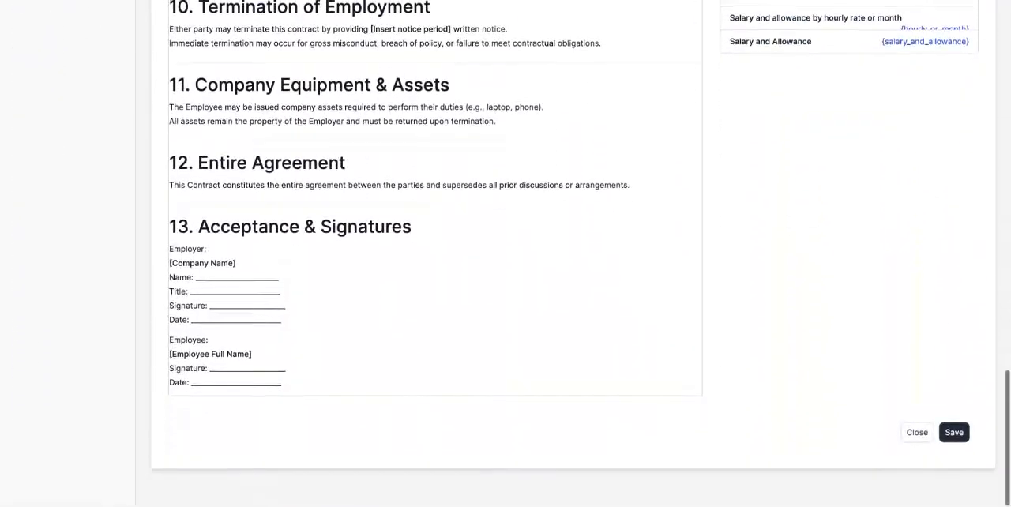
{"action": "left_click", "coordinate": [954, 432]}
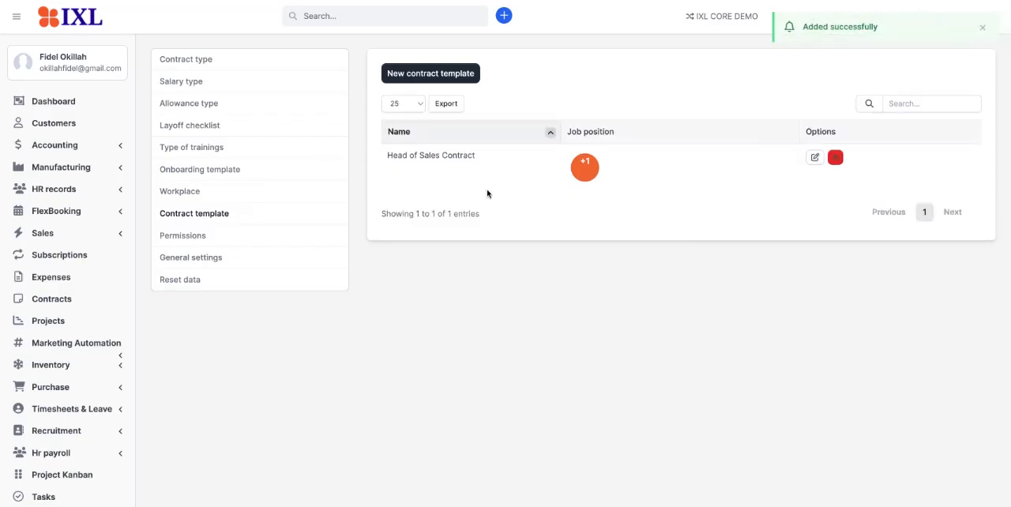
Step: Reopen the saved Head of Sales Contract template for editing and review its text from the salutation through the Acceptance & Signatures section
{"action": "left_click", "coordinate": [816, 158]}
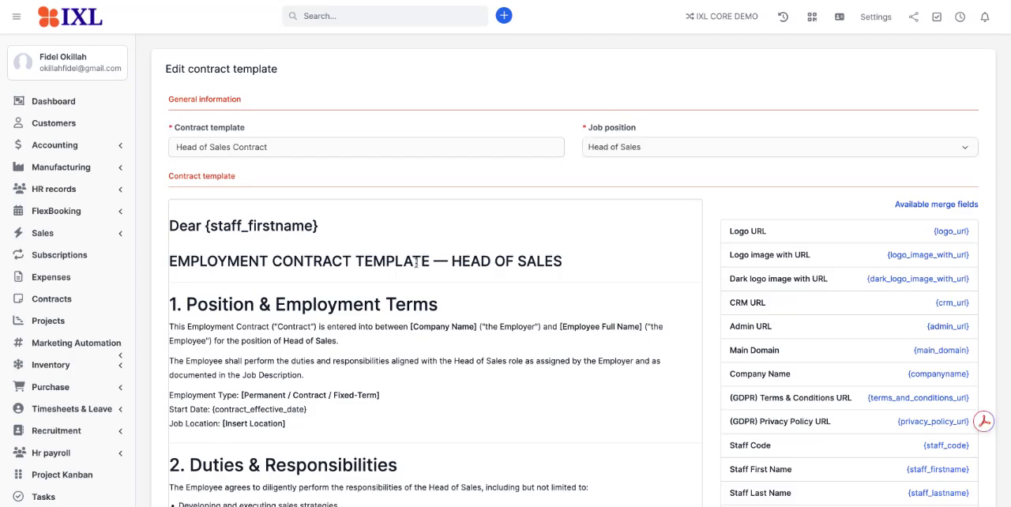
{"action": "scroll", "coordinate": [415, 263], "scroll_direction": "down", "scroll_amount": 5}
{"action": "scroll", "coordinate": [415, 263], "scroll_direction": "down", "scroll_amount": 10}
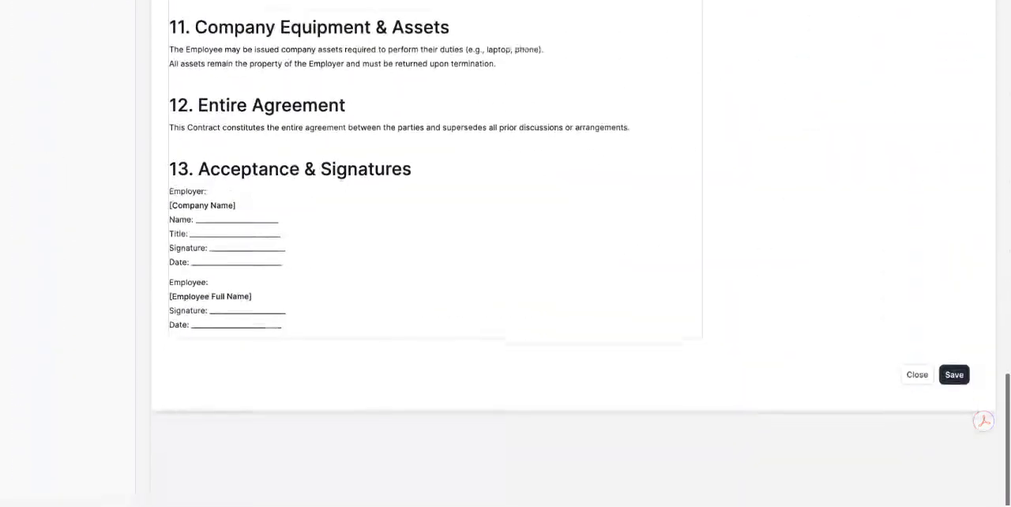
{"action": "scroll", "coordinate": [416, 263], "scroll_direction": "up", "scroll_amount": 8}
{"action": "scroll", "coordinate": [415, 263], "scroll_direction": "up", "scroll_amount": 7}
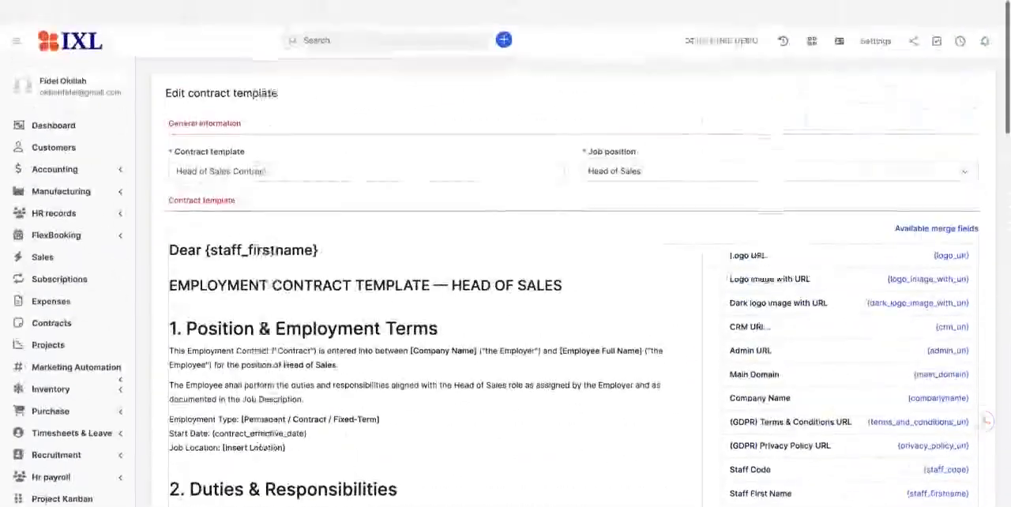
{"action": "scroll", "coordinate": [416, 263], "scroll_direction": "down", "scroll_amount": 12}
{"action": "scroll", "coordinate": [733, 408], "scroll_direction": "down", "scroll_amount": 3}
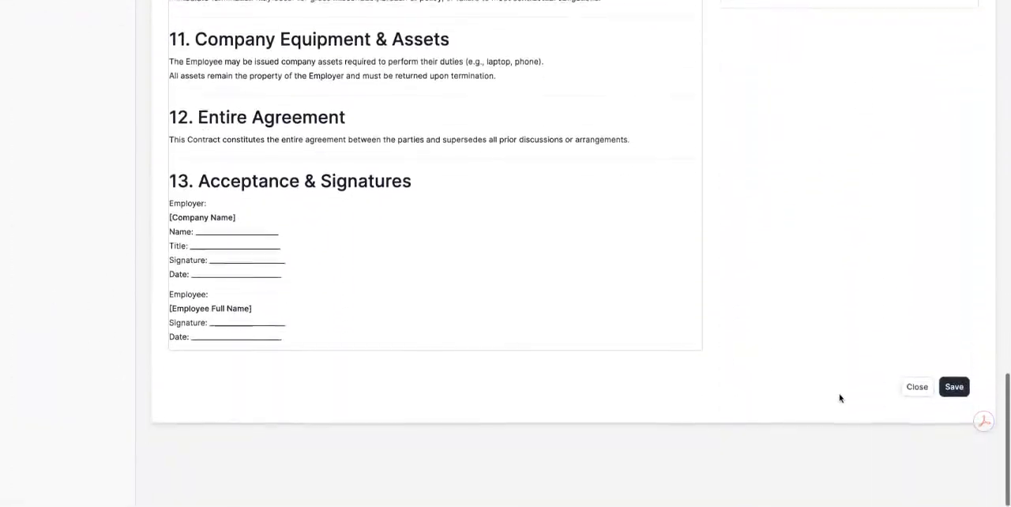